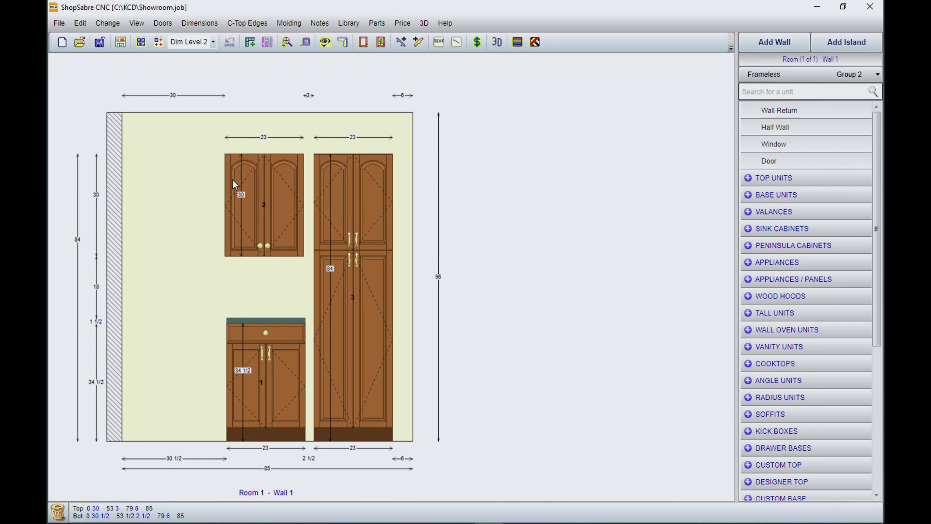
# Step: Pick ShopSabre Euro as the cut-list method and bring up its A-Setup.Prt construction setup
pyautogui.click(376, 24)
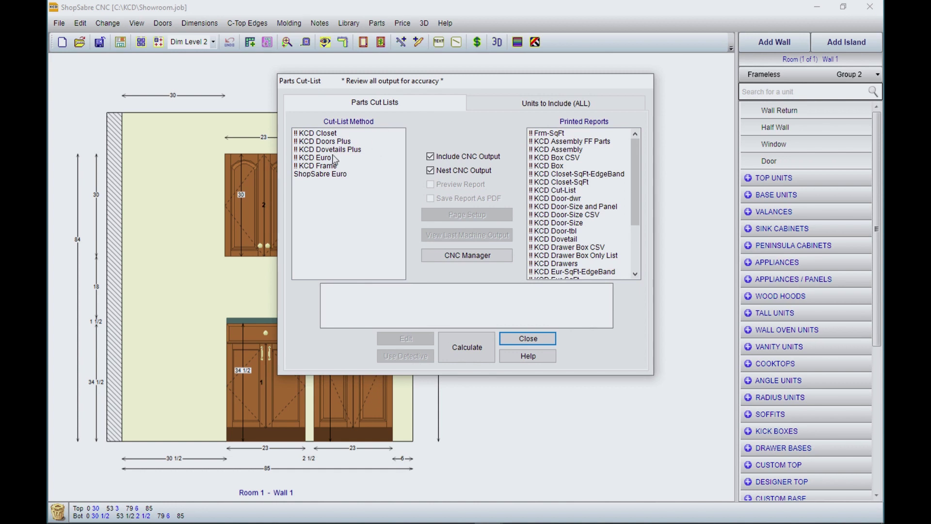
pyautogui.click(337, 176)
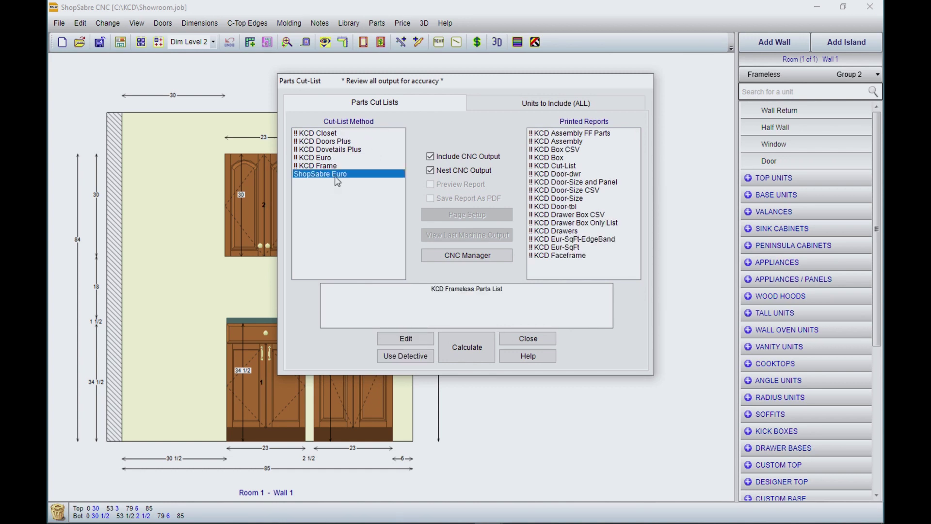
pyautogui.click(414, 336)
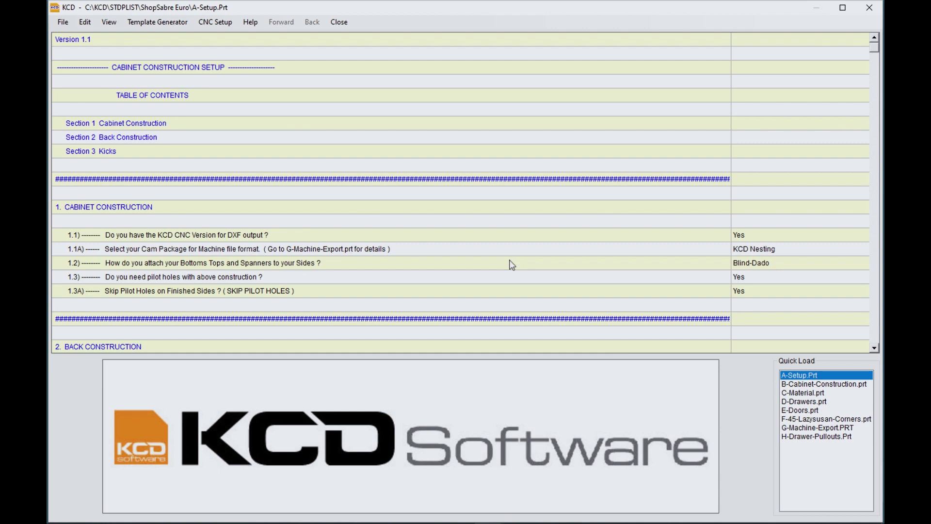
# Step: Calculate a ShopSabre Euro cut list with Top Cabinet and Pantry excluded, leaving Base Cabinet only
pyautogui.click(876, 15)
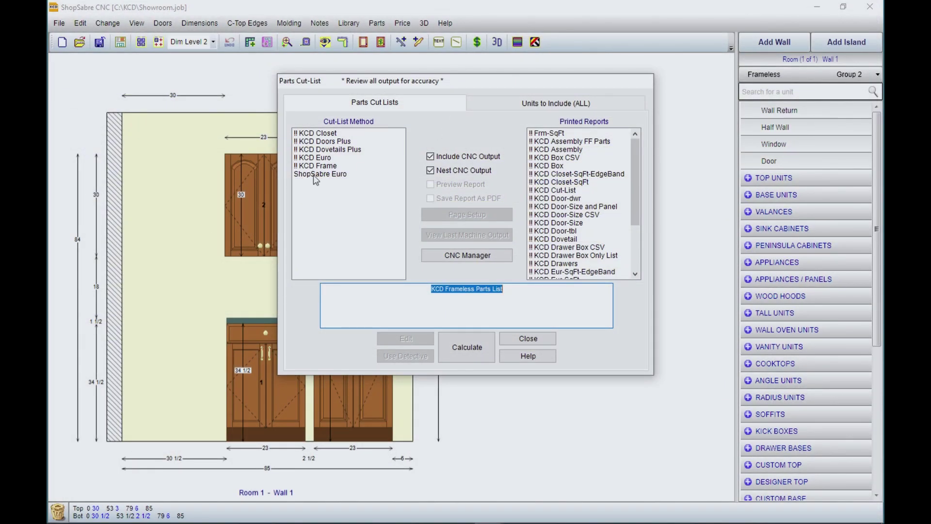
pyautogui.click(314, 175)
pyautogui.click(547, 104)
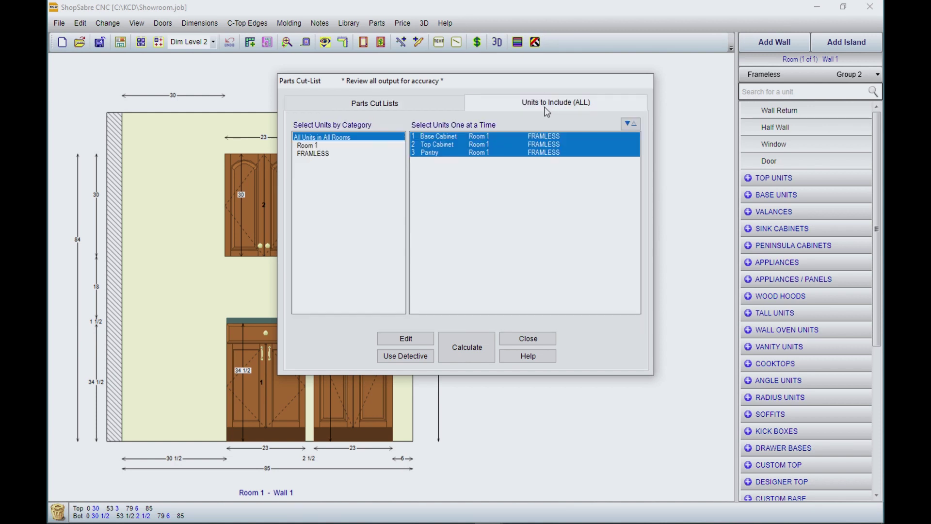
pyautogui.click(443, 144)
pyautogui.click(443, 152)
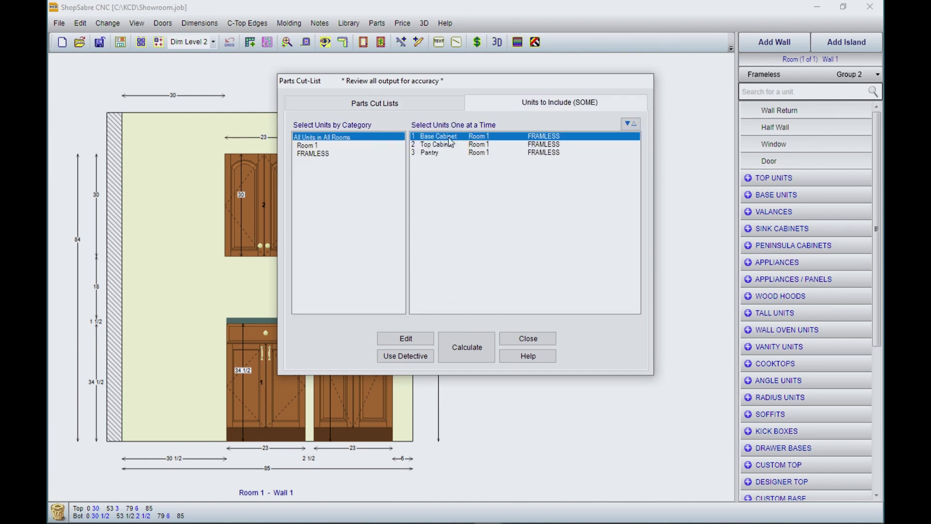
pyautogui.click(473, 344)
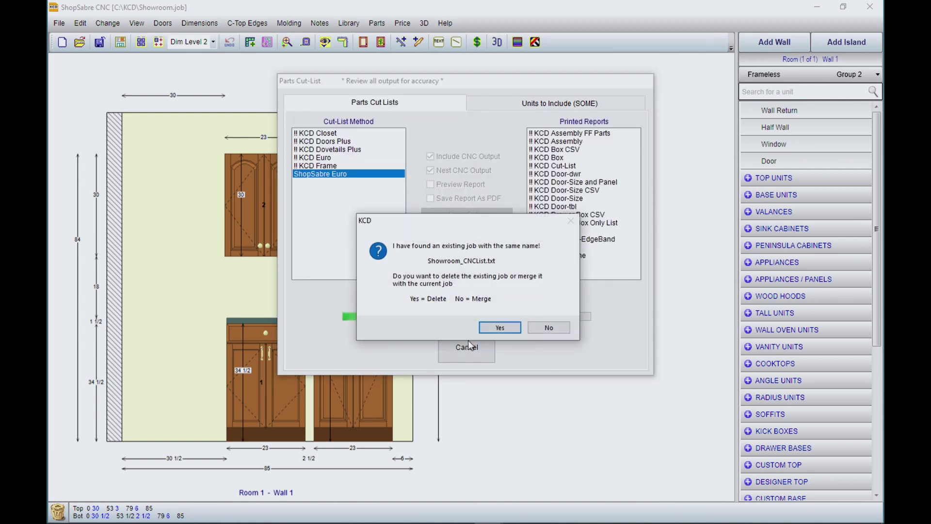
# Step: Delete the existing Showroom_CNCList.txt so the Base Cabinet nests onto a _71 Baltic Birch sheet
pyautogui.click(491, 330)
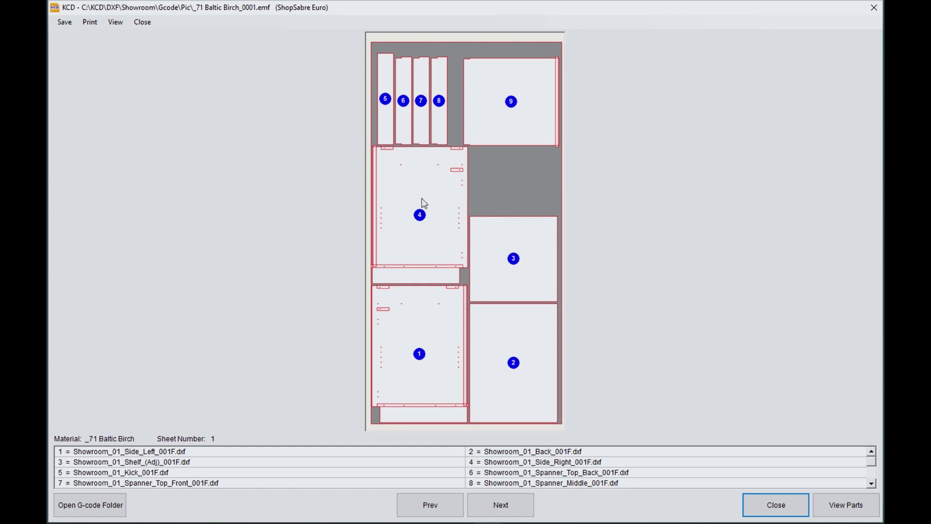
pyautogui.click(111, 508)
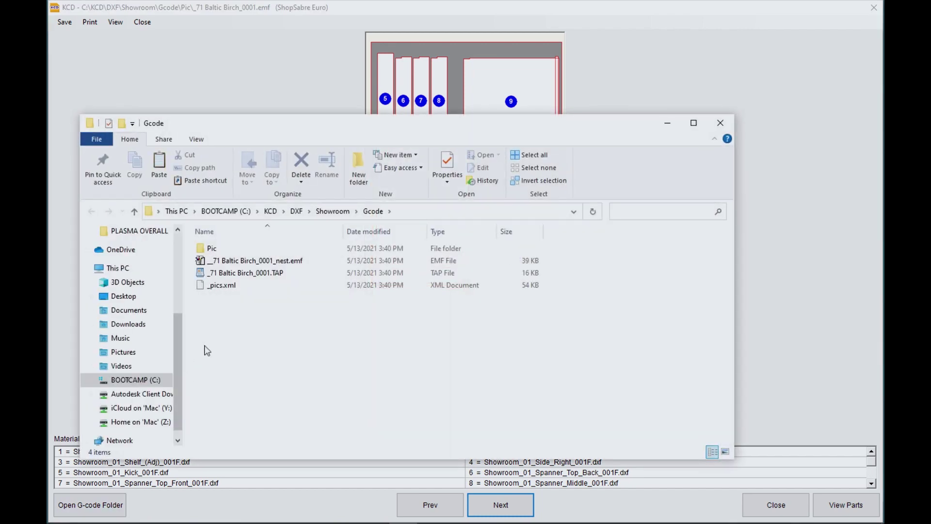
pyautogui.click(259, 273)
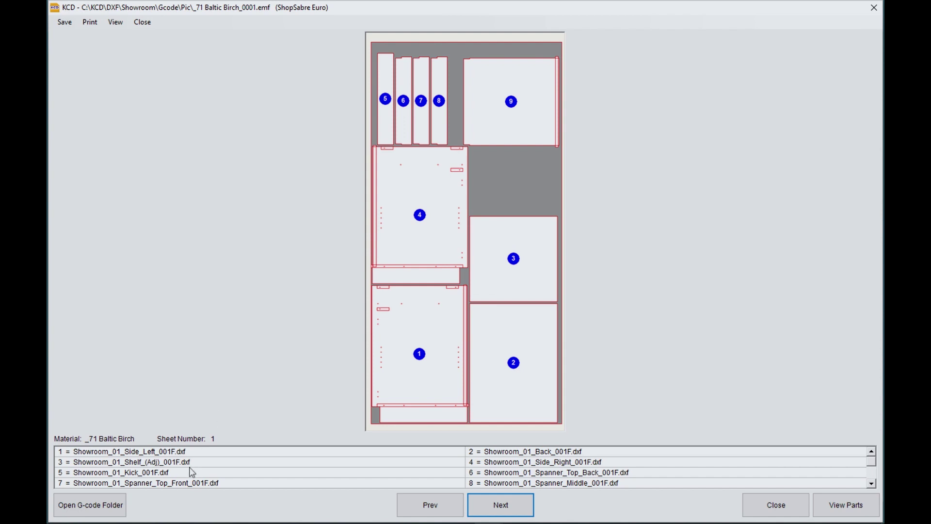
# Step: Inspect the Showroom_01_Side_Left_001F.dxf drawing in the Part Viewer, then close the viewer
pyautogui.click(852, 506)
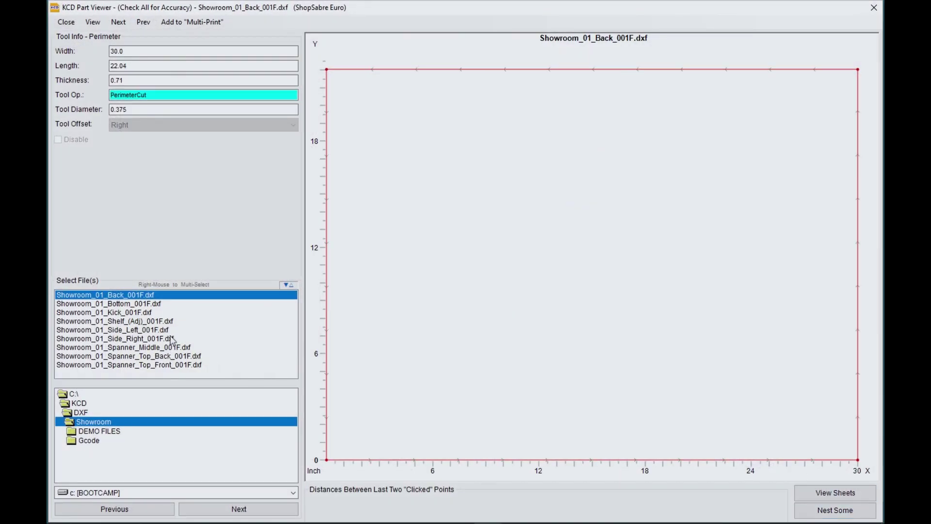
pyautogui.click(134, 332)
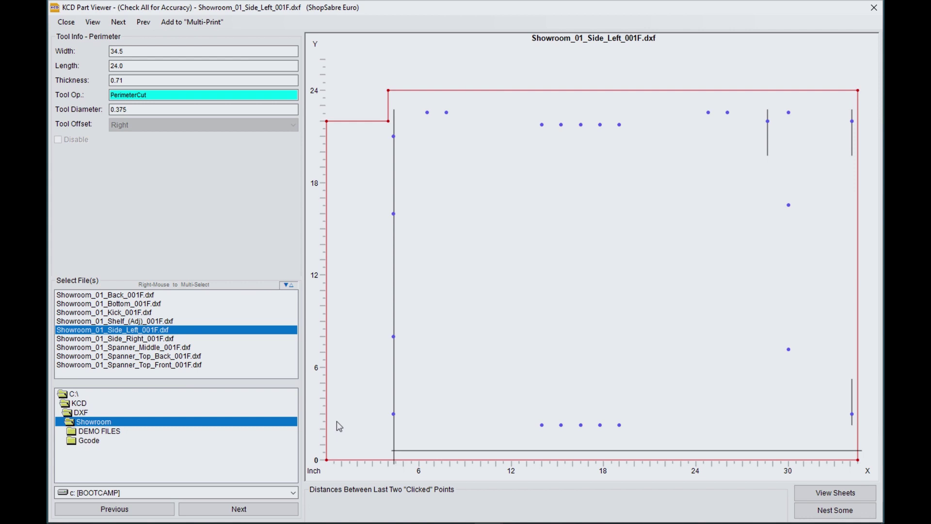
pyautogui.press('Escape')
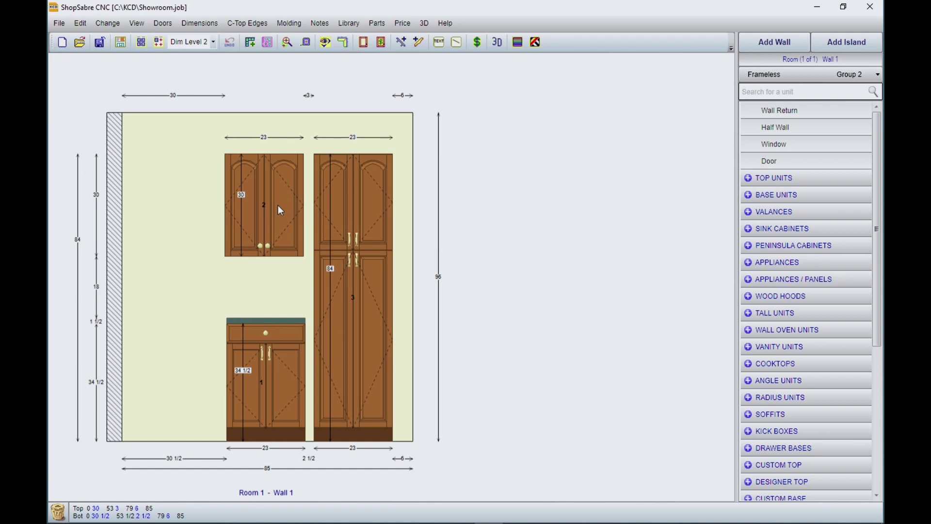
# Step: Calculate a ShopSabre Euro cut list for only the Top Cabinet, overwriting Showroom_CNCList.txt
pyautogui.click(378, 24)
pyautogui.click(318, 175)
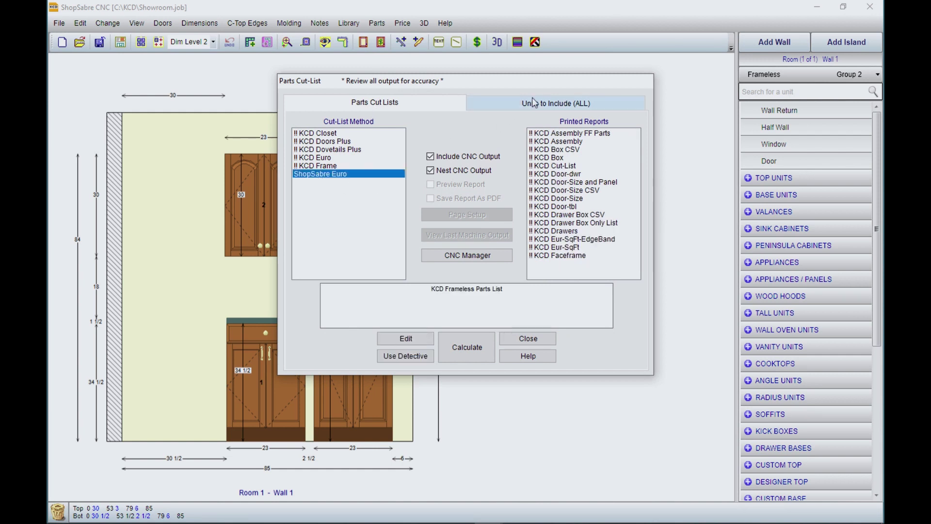
pyautogui.click(508, 104)
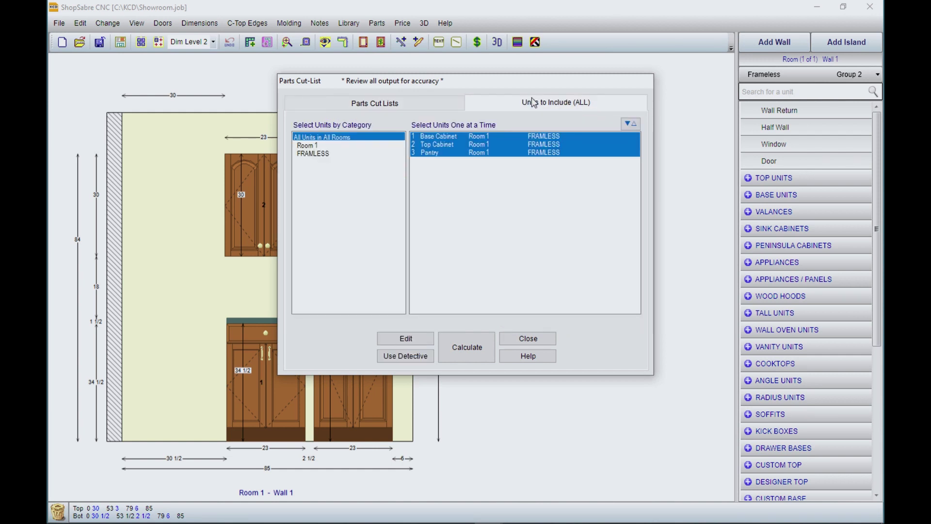
pyautogui.click(429, 138)
pyautogui.click(479, 347)
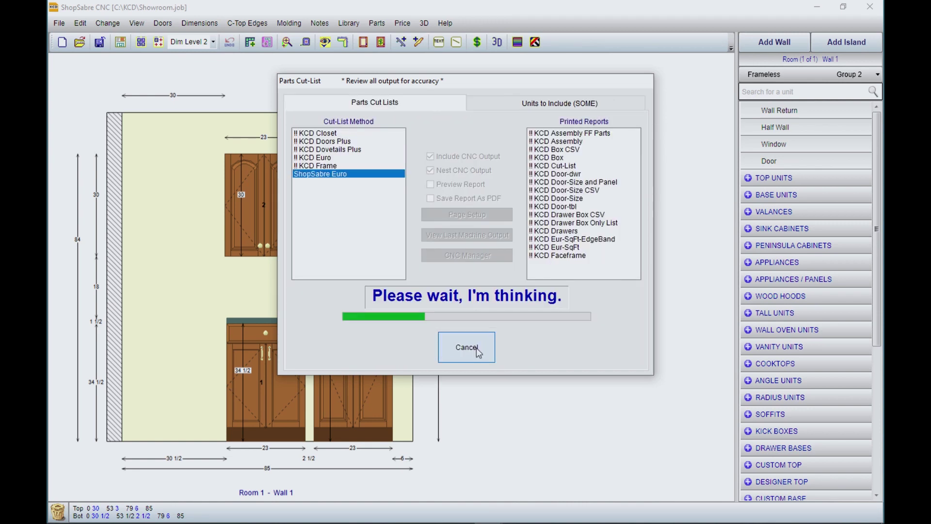
pyautogui.click(486, 324)
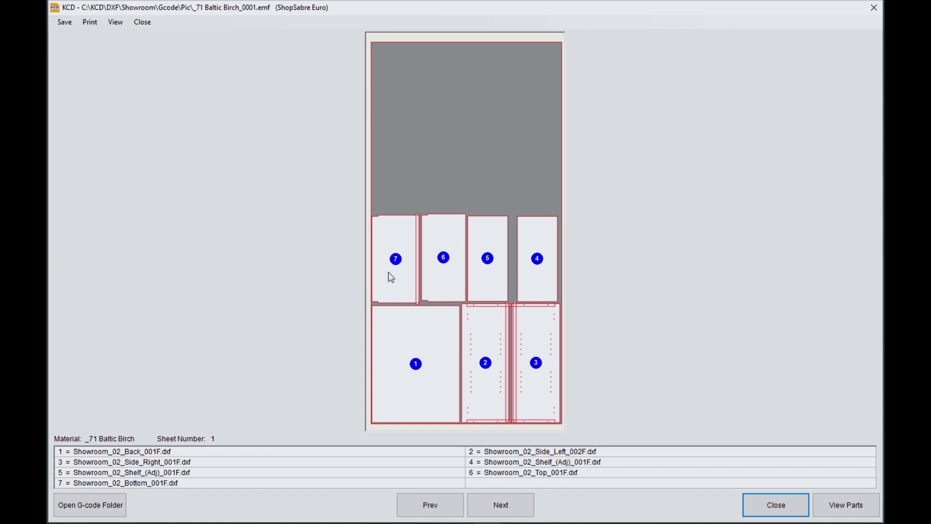
# Step: Close the Top Cabinet's seven-part _71 Baltic Birch sheet layout after reviewing it
pyautogui.click(768, 513)
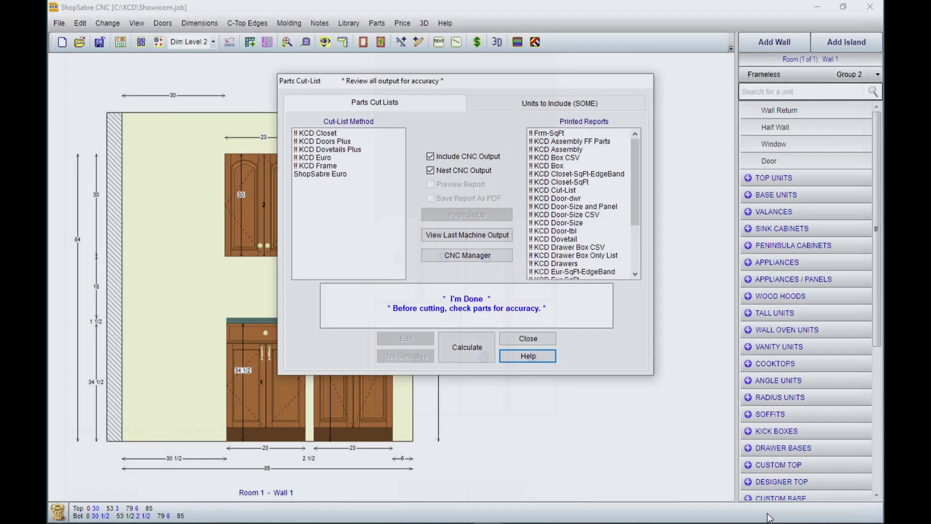
# Step: Calculate a ShopSabre Euro cut list for only the Pantry, overwriting Showroom_CNCList.txt
pyautogui.click(320, 173)
pyautogui.click(549, 107)
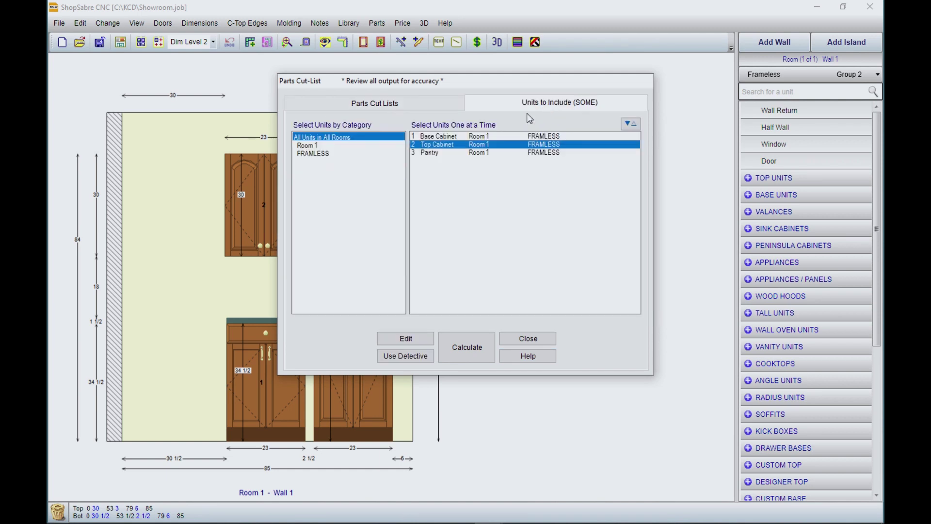
pyautogui.click(432, 152)
pyautogui.click(434, 151)
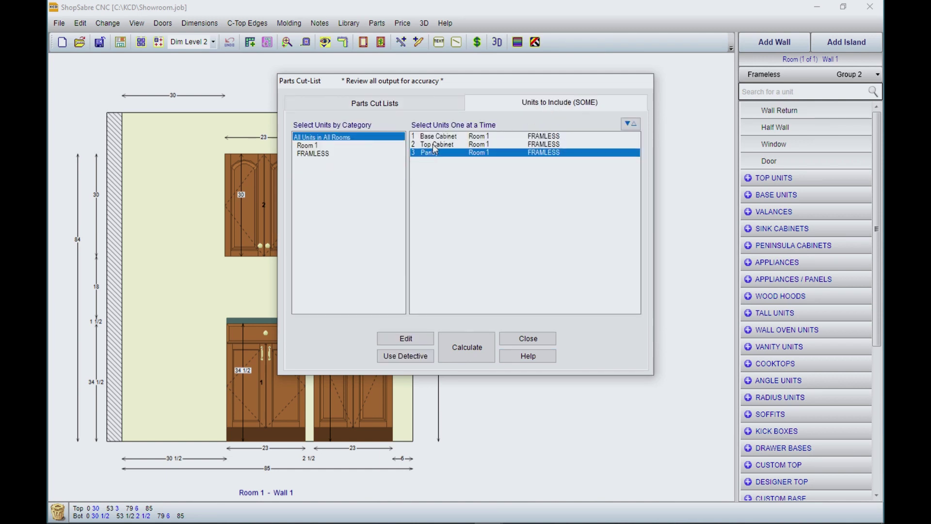
pyautogui.click(464, 345)
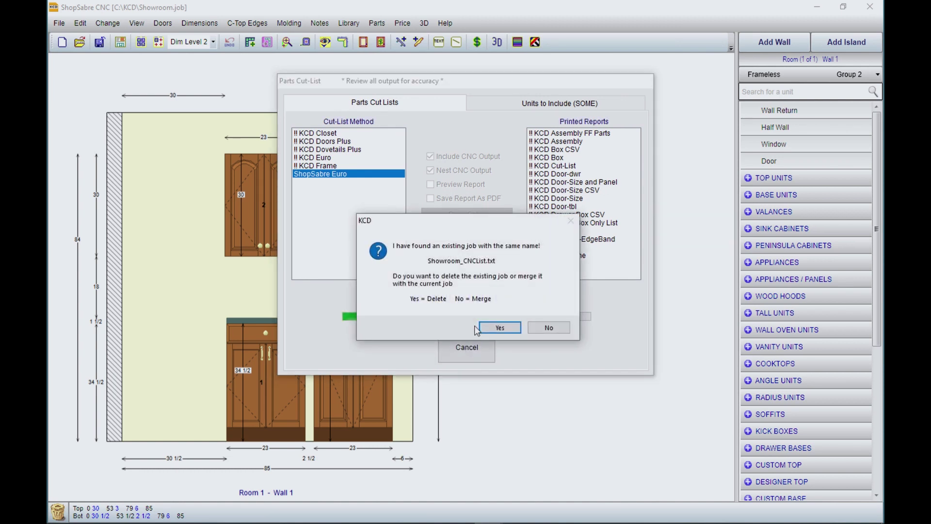
pyautogui.click(485, 323)
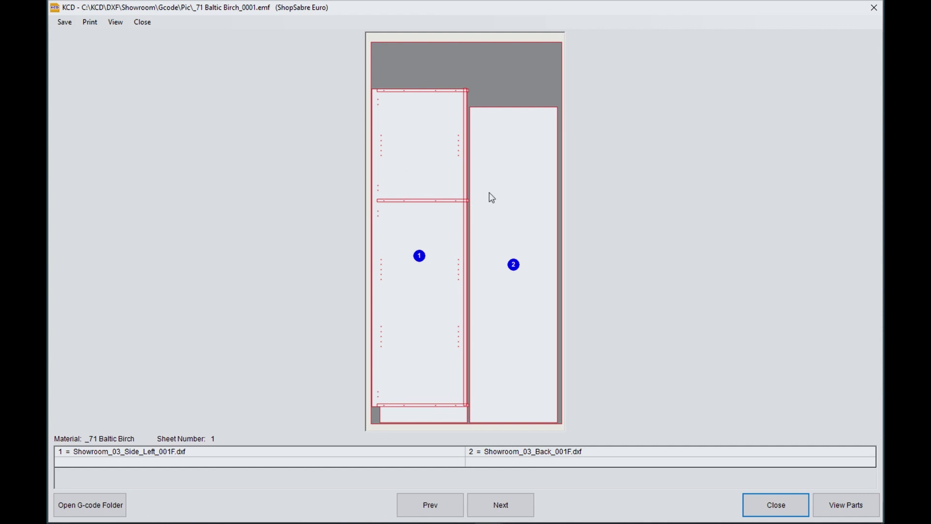
# Step: Page through pantry sheets 2 and 3, then step back to sheet 1
pyautogui.click(509, 508)
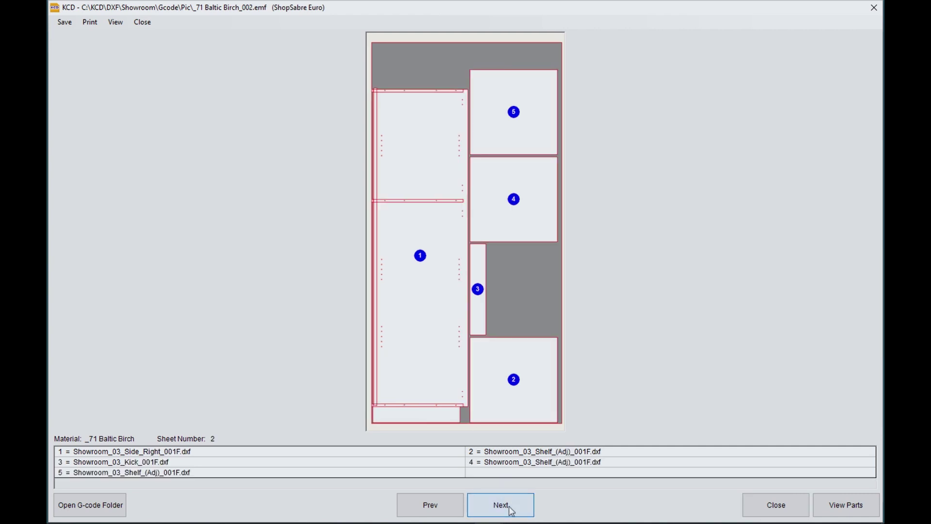
pyautogui.click(505, 506)
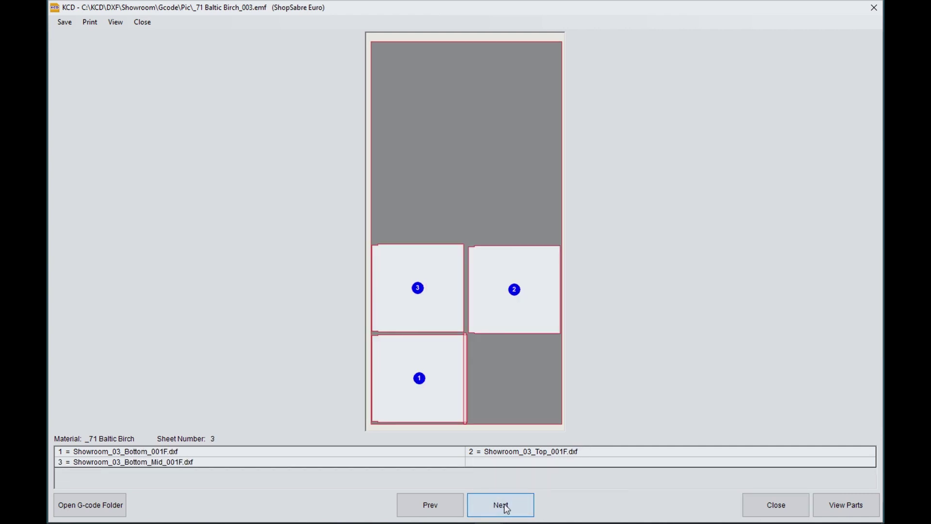
pyautogui.click(450, 506)
pyautogui.click(448, 507)
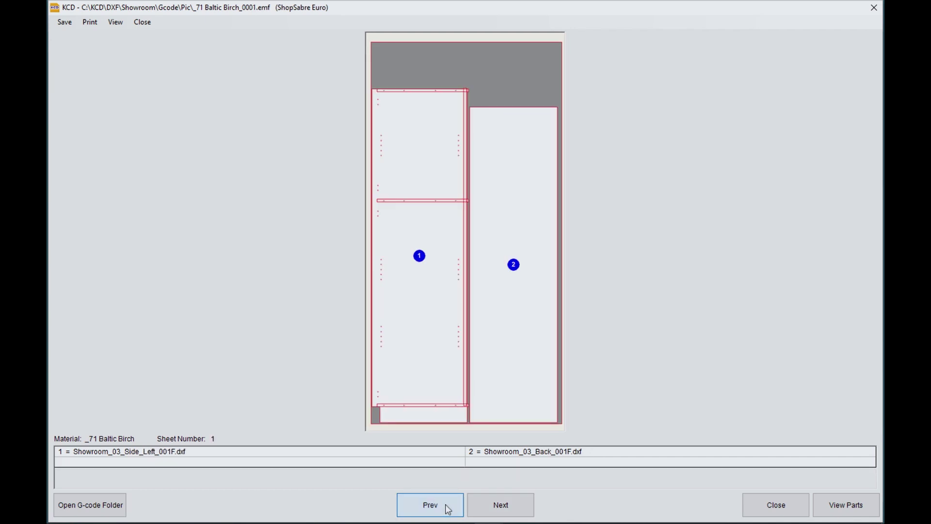